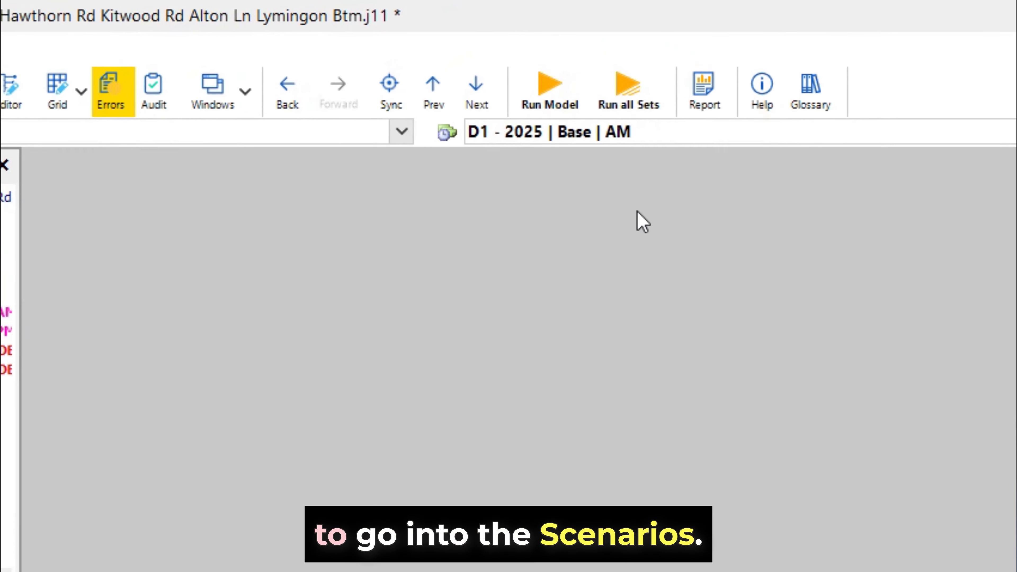
Step: Open the demand set list, then open the D1 - 2025 | Base | AM demand set in the Data Editor
{"action": "left_click", "coordinate": [577, 134]}
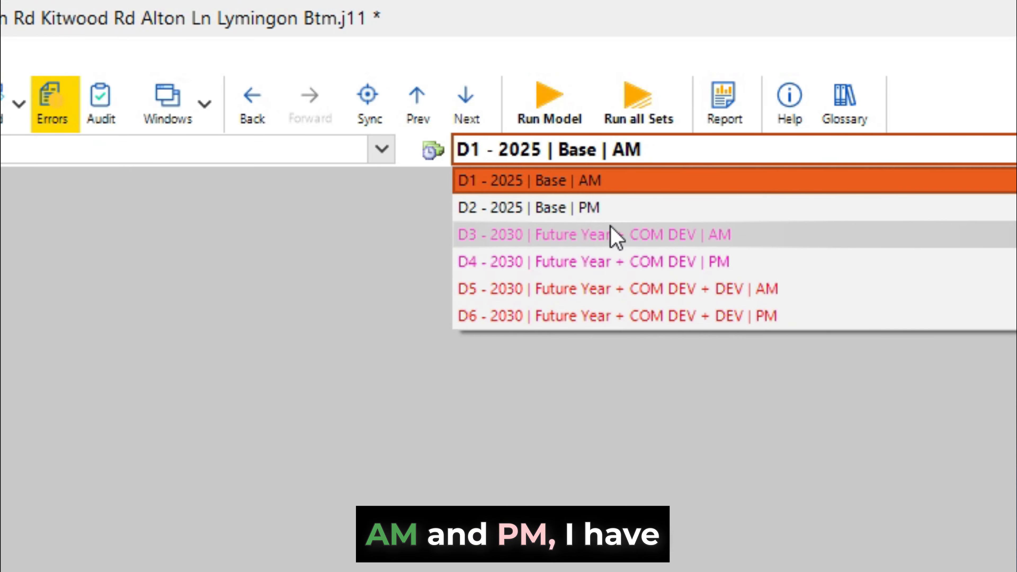
{"action": "left_click", "coordinate": [586, 357]}
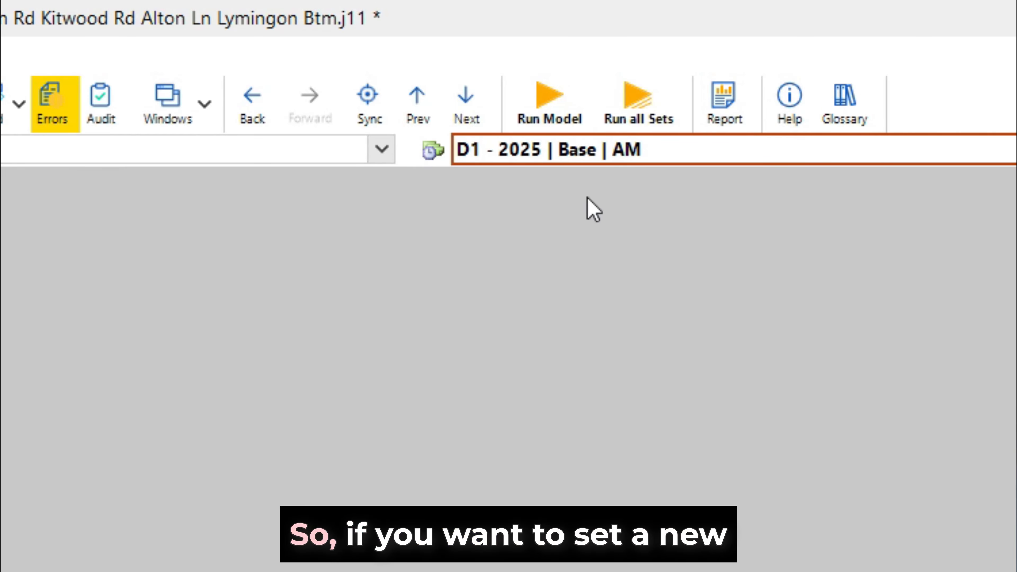
{"action": "left_click", "coordinate": [433, 153]}
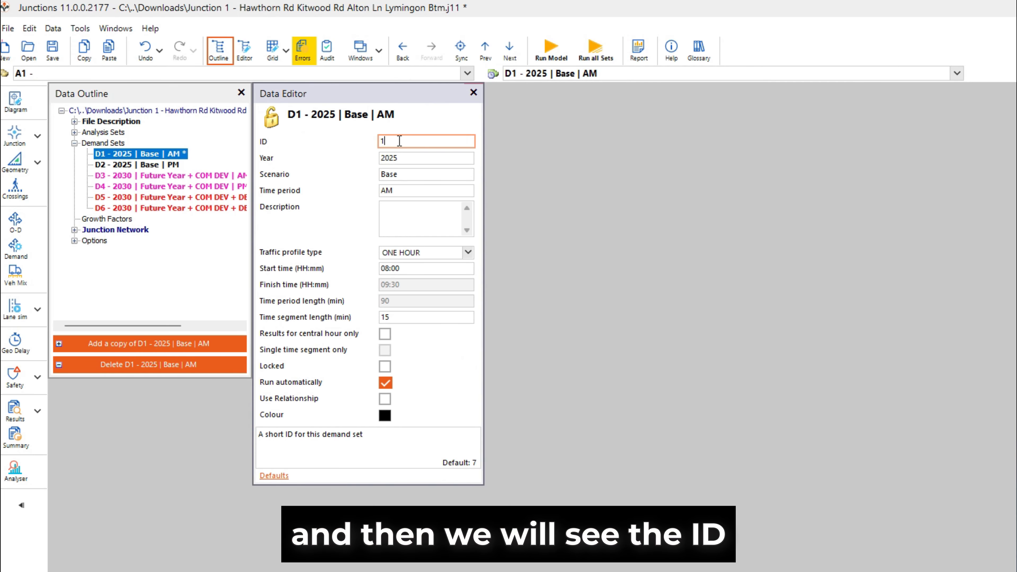
Step: Review the demand set's ID, Year, Scenario and Time period fields
{"action": "left_click_drag", "start_coordinate": [399, 141], "coordinate": [376, 141]}
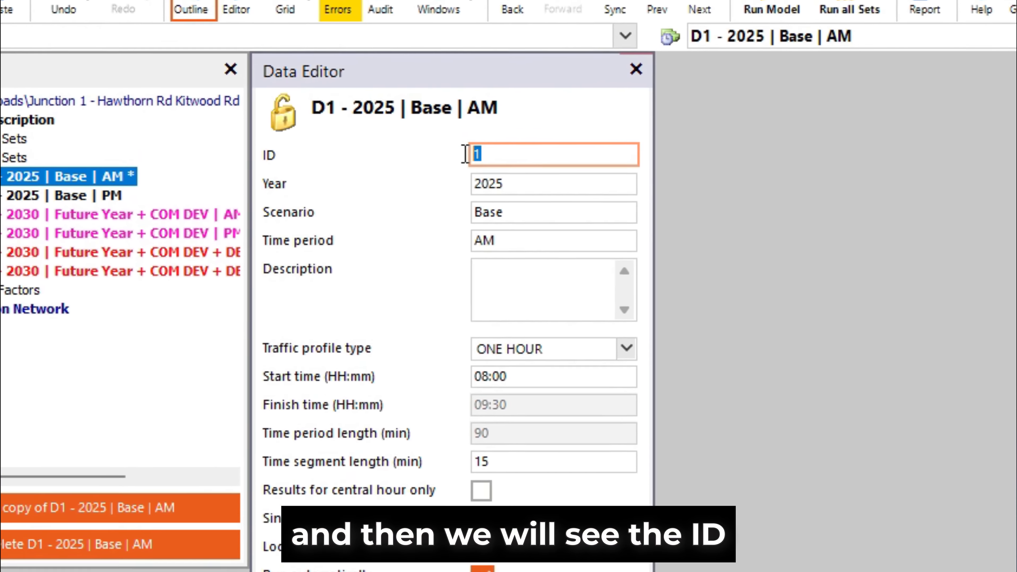
{"action": "left_click", "coordinate": [520, 161]}
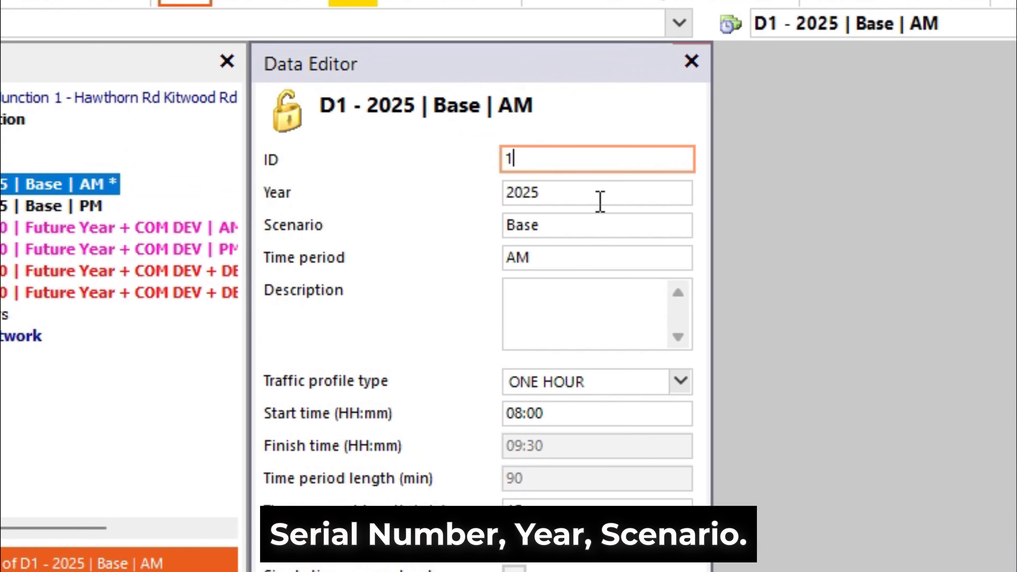
{"action": "left_click_drag", "start_coordinate": [600, 202], "coordinate": [471, 198]}
{"action": "left_click_drag", "start_coordinate": [585, 225], "coordinate": [437, 220]}
{"action": "left_click_drag", "start_coordinate": [605, 218], "coordinate": [500, 225]}
{"action": "left_click", "coordinate": [604, 219]}
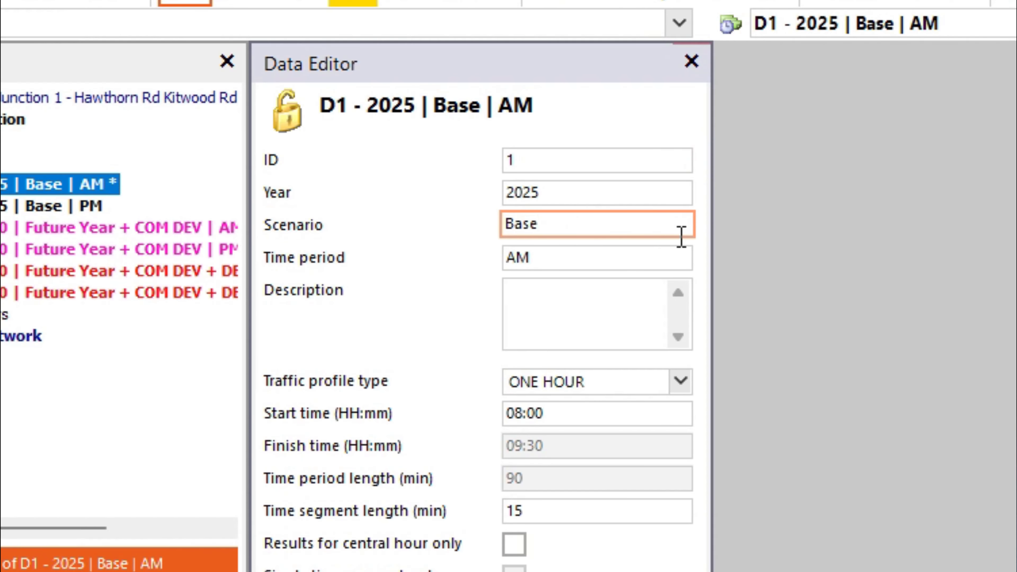
{"action": "left_click", "coordinate": [616, 260]}
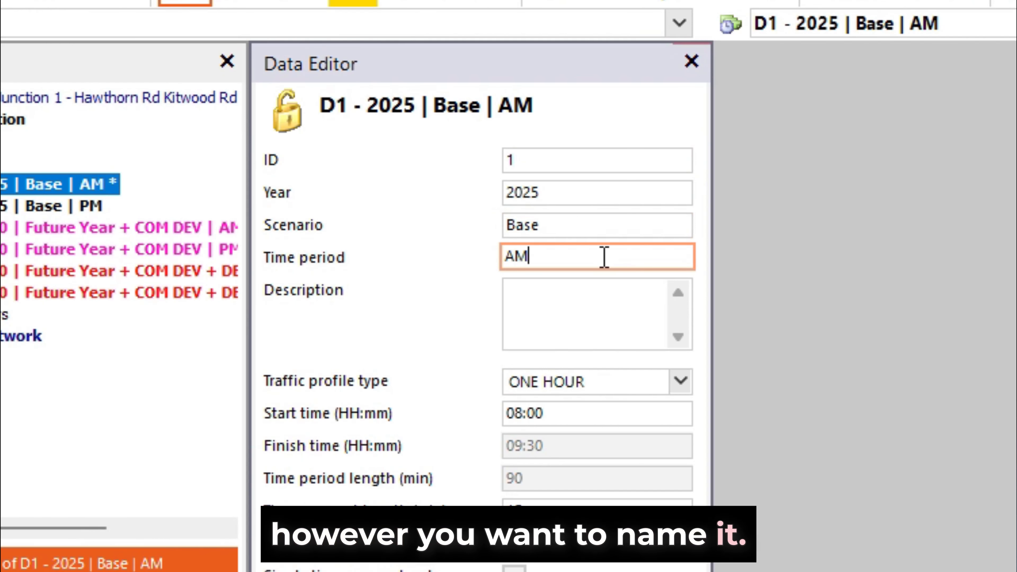
{"action": "left_click_drag", "start_coordinate": [538, 257], "coordinate": [436, 246]}
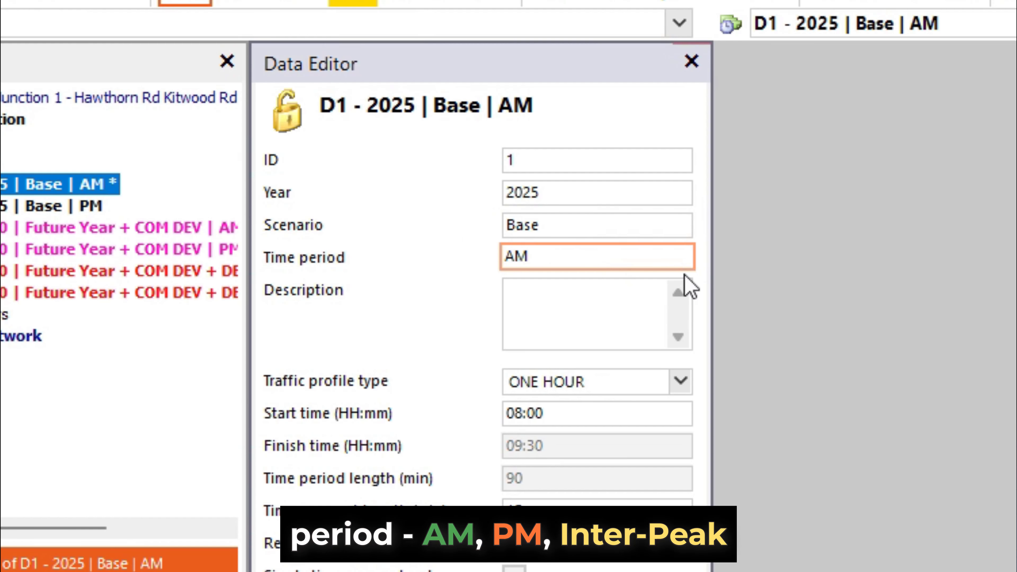
Step: Type sample text into the demand set's Description and erase it again
{"action": "left_click", "coordinate": [597, 304]}
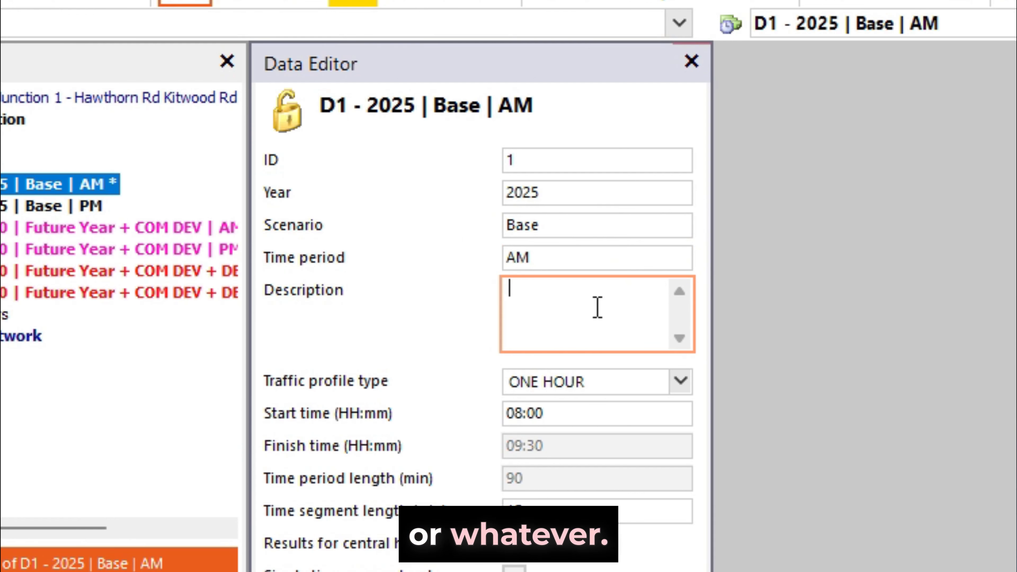
{"action": "type", "text": "erge e"}
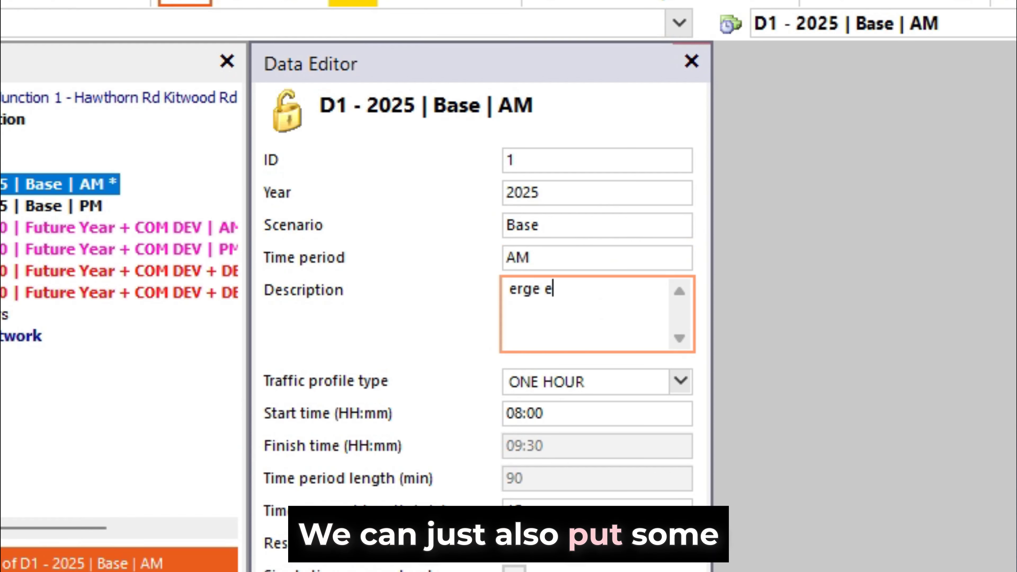
{"action": "key", "text": "BackSpace"}
{"action": "key", "text": "BackSpace"}
{"action": "key", "text": "BackSpace"}
{"action": "key", "text": "BackSpace"}
{"action": "key", "text": "BackSpace"}
{"action": "key", "text": "BackSpace"}
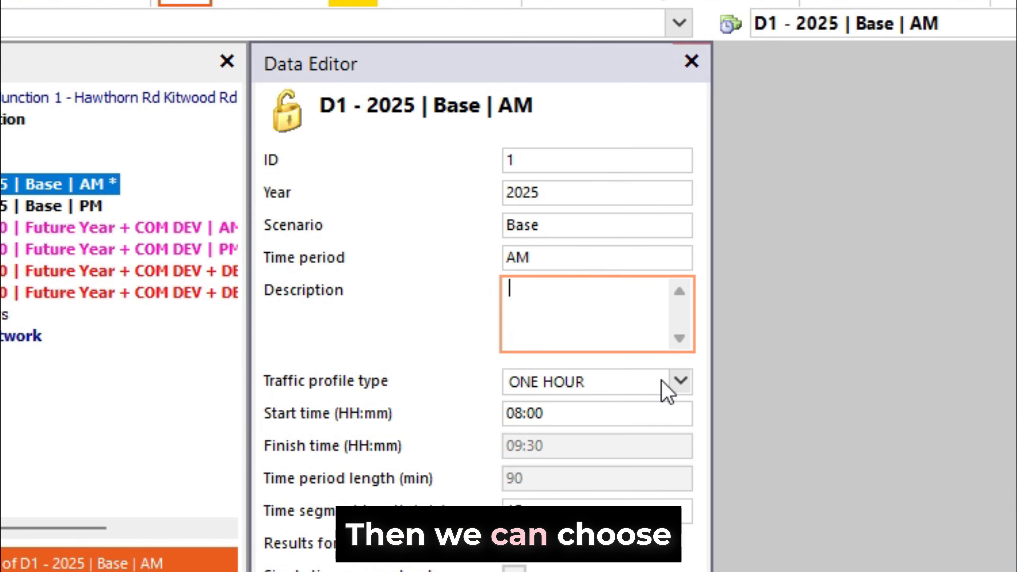
Step: Review the Traffic profile type options, keeping ONE HOUR, and check the start time field
{"action": "left_click", "coordinate": [667, 387]}
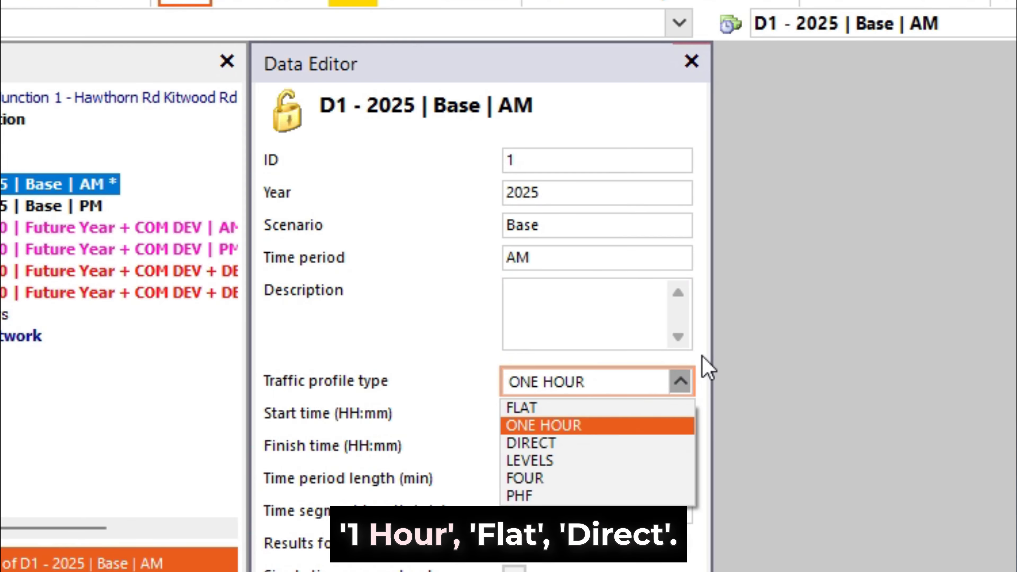
{"action": "left_click", "coordinate": [706, 365]}
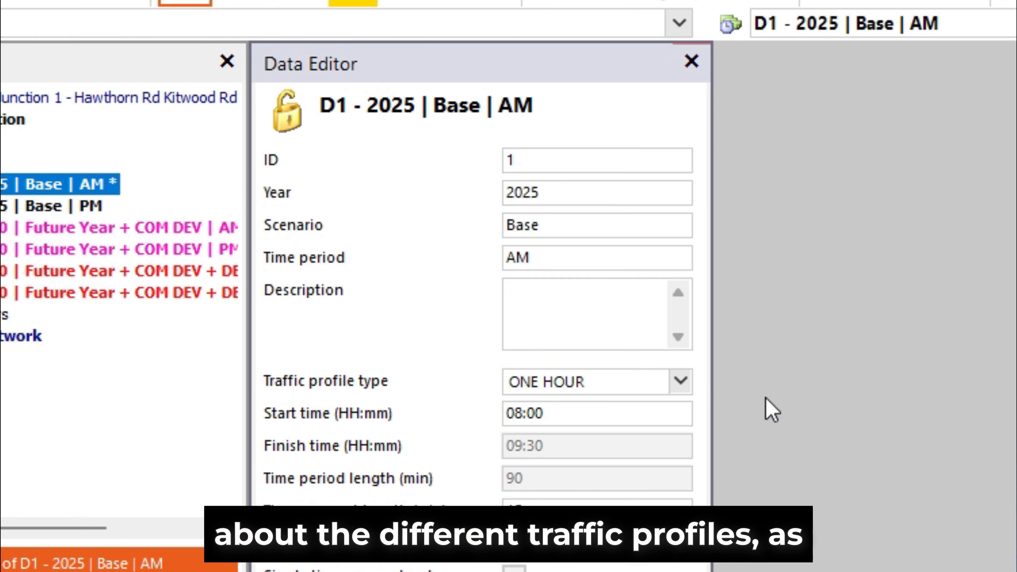
{"action": "left_click", "coordinate": [680, 391]}
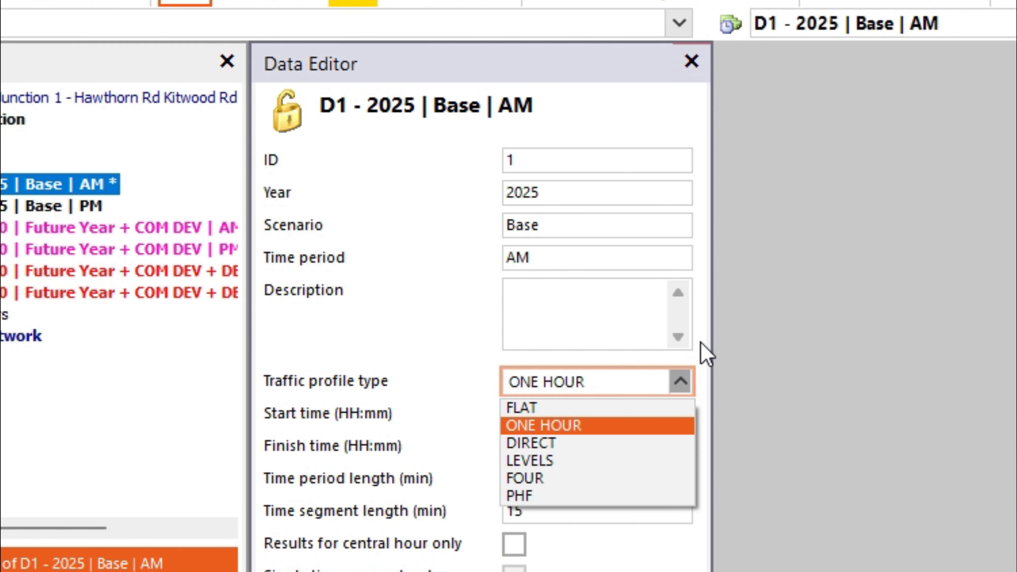
{"action": "left_click", "coordinate": [697, 358]}
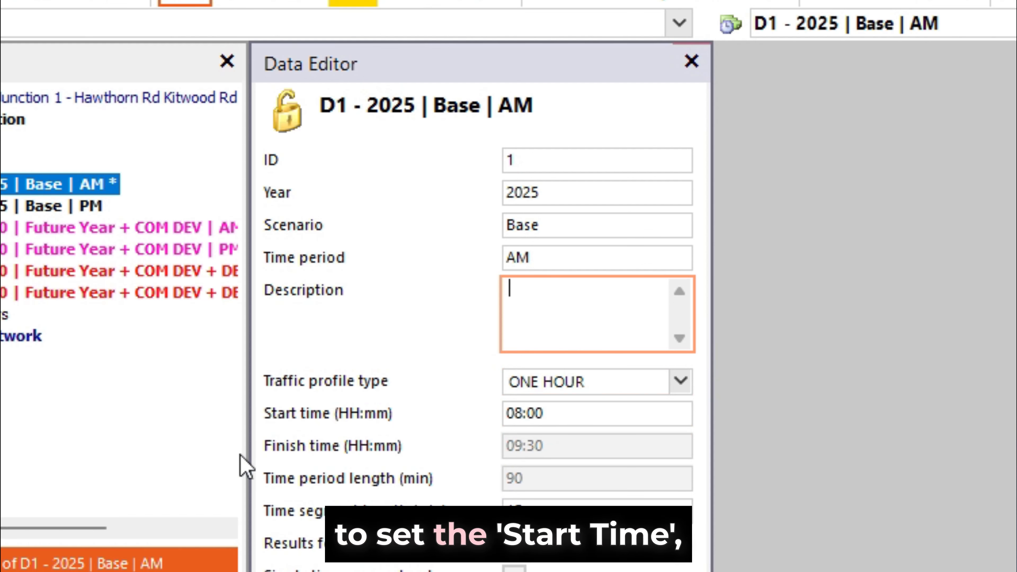
{"action": "left_click", "coordinate": [680, 383]}
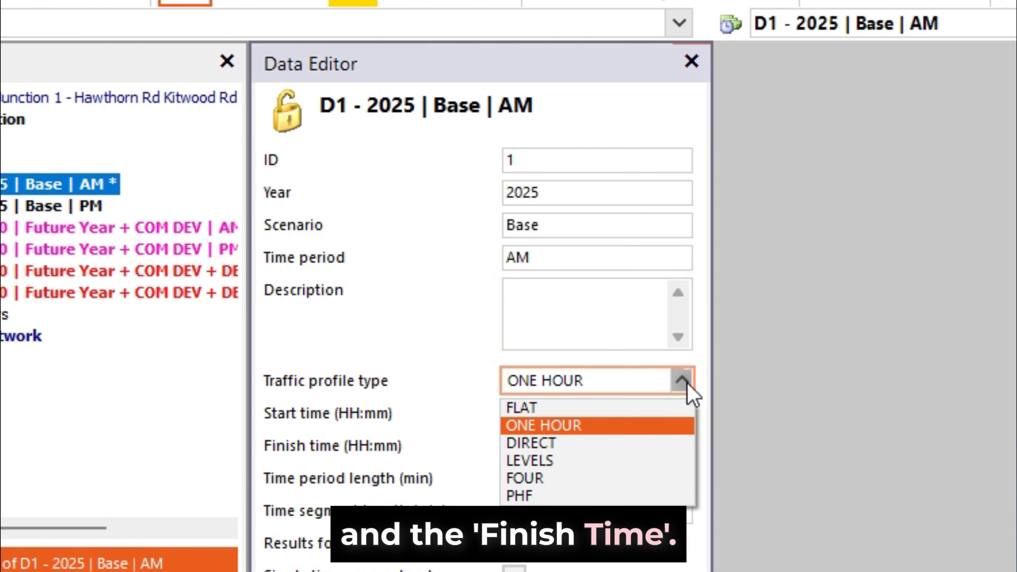
{"action": "left_click", "coordinate": [583, 427]}
{"action": "left_click", "coordinate": [587, 412]}
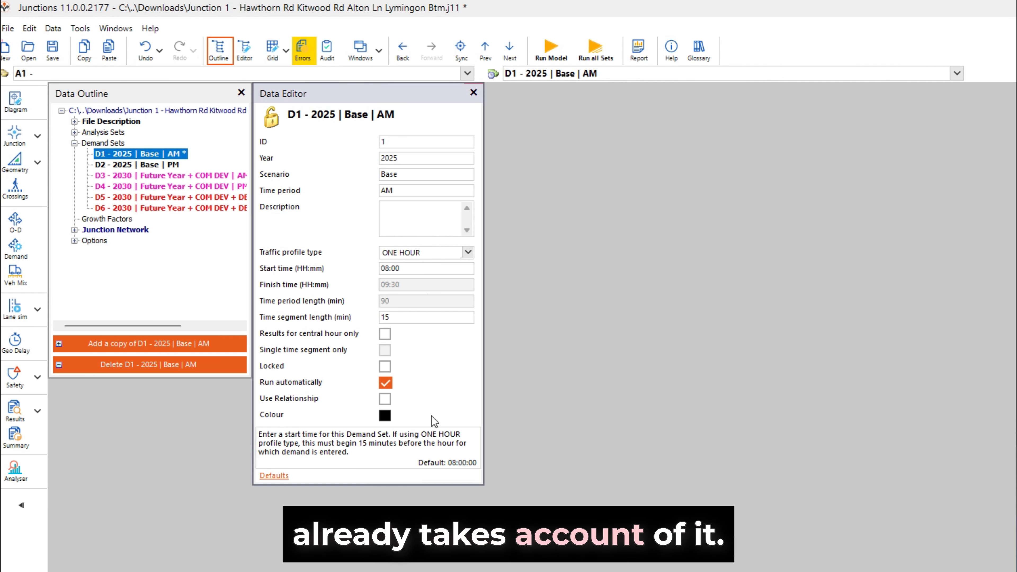
Step: Open the demand set's colour picker, close it without changes, and close the Data Editor
{"action": "left_click", "coordinate": [385, 415]}
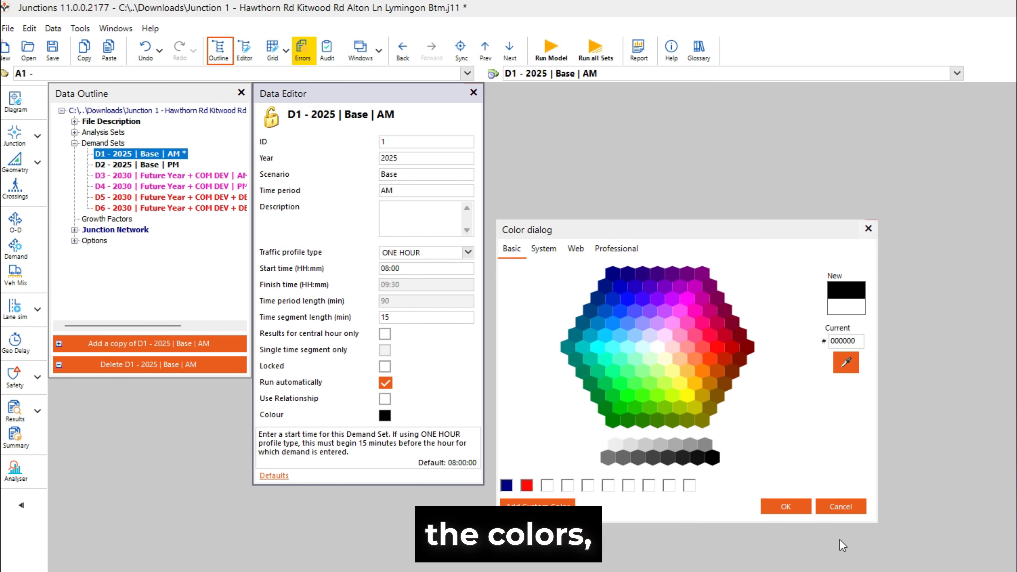
{"action": "left_click", "coordinate": [868, 229]}
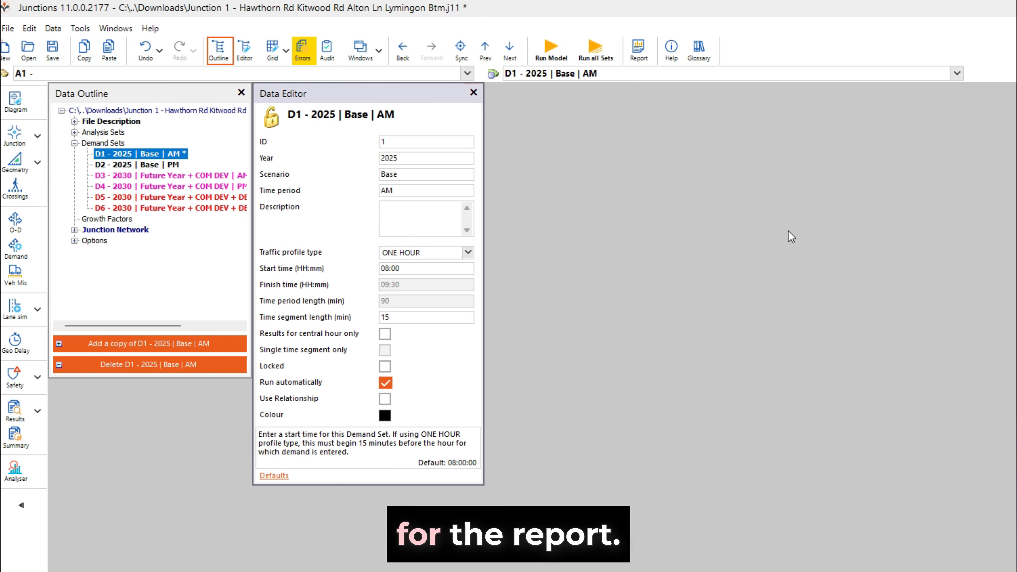
{"action": "left_click", "coordinate": [474, 92]}
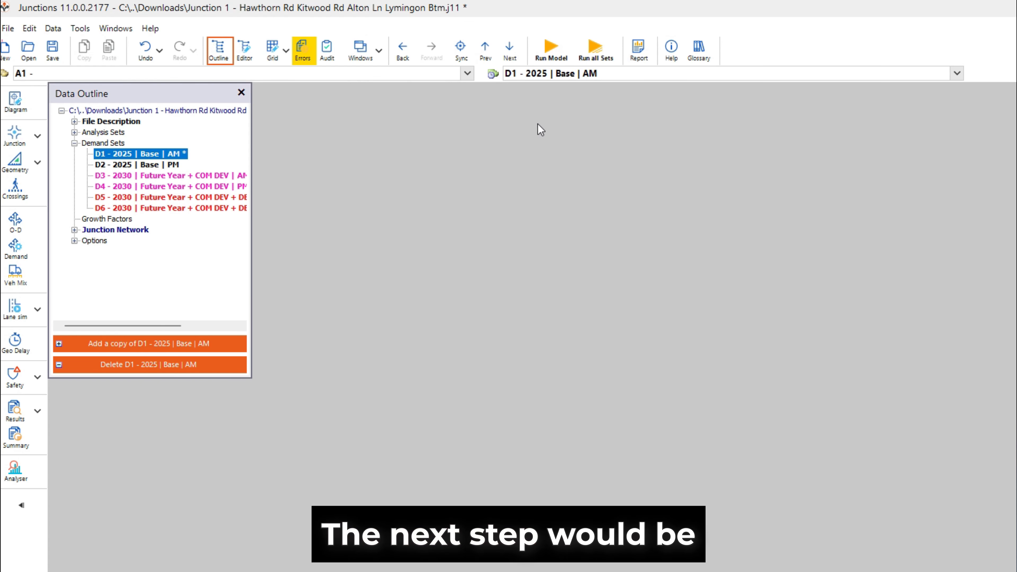
Step: Select the D1 - 2025 | Base | AM demand set and open its Origin-Destination data window
{"action": "left_click", "coordinate": [550, 74]}
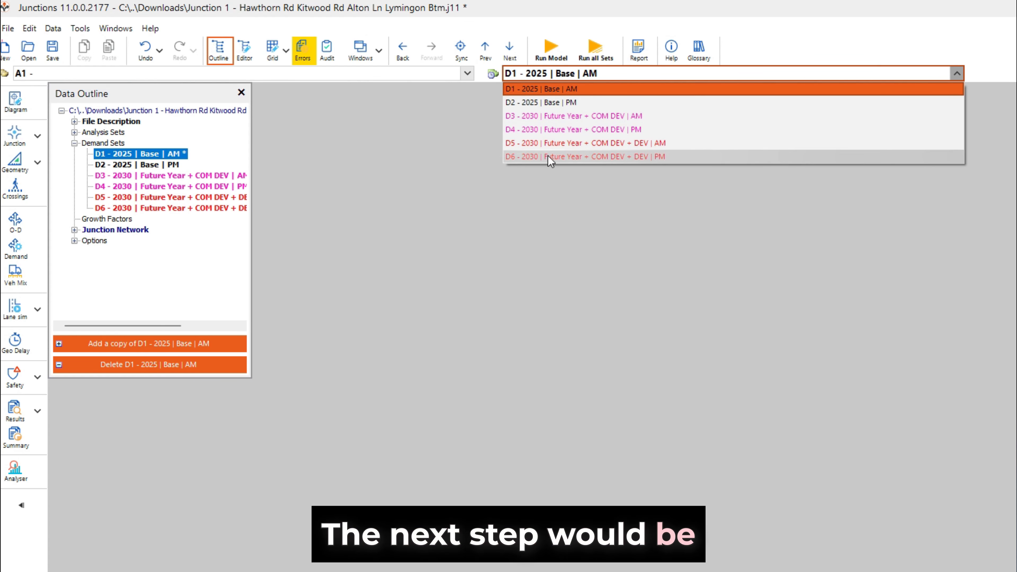
{"action": "left_click", "coordinate": [564, 93]}
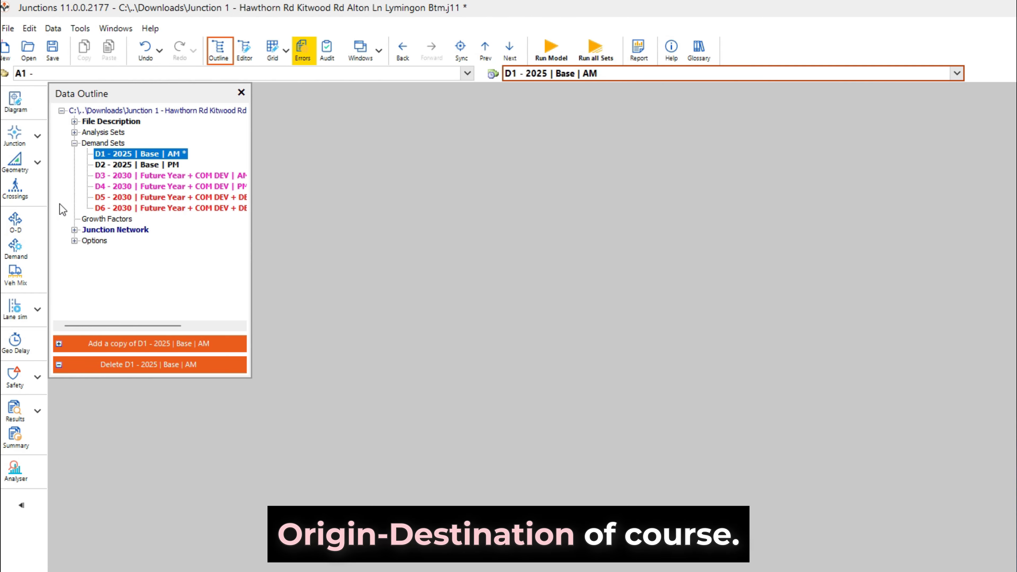
{"action": "left_click", "coordinate": [20, 229]}
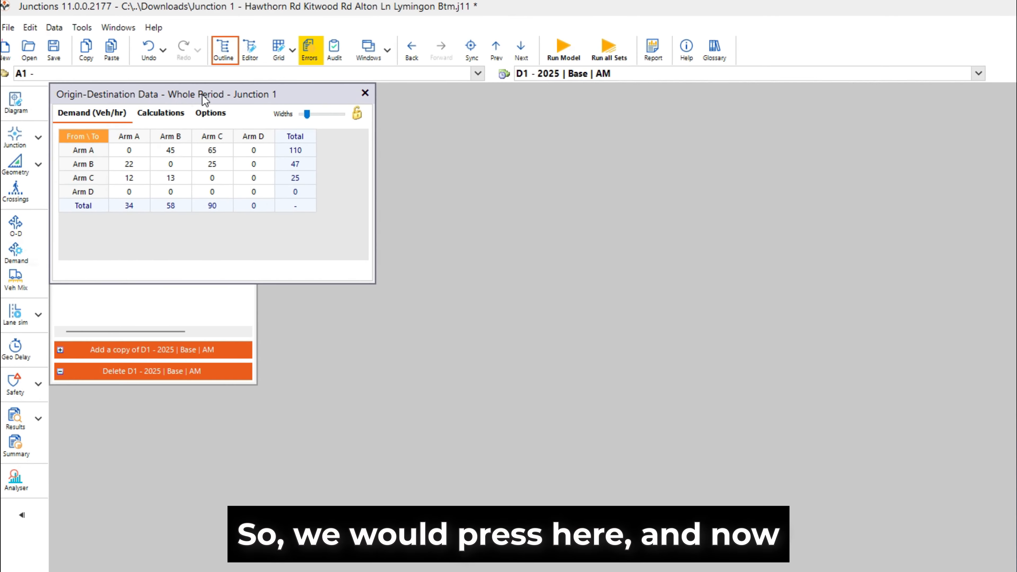
{"action": "left_click_drag", "start_coordinate": [198, 94], "coordinate": [195, 102]}
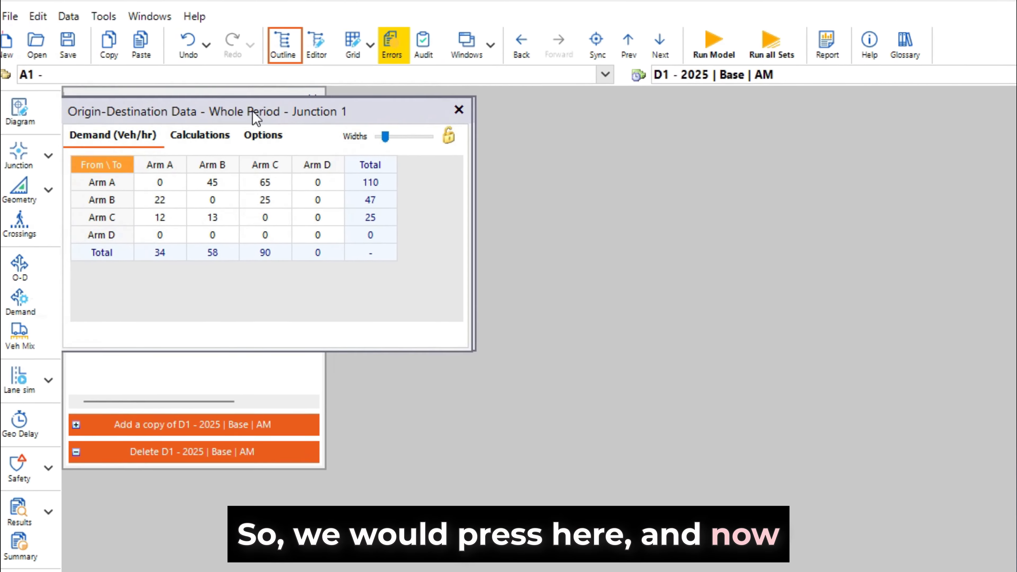
{"action": "left_click_drag", "start_coordinate": [255, 117], "coordinate": [360, 198]}
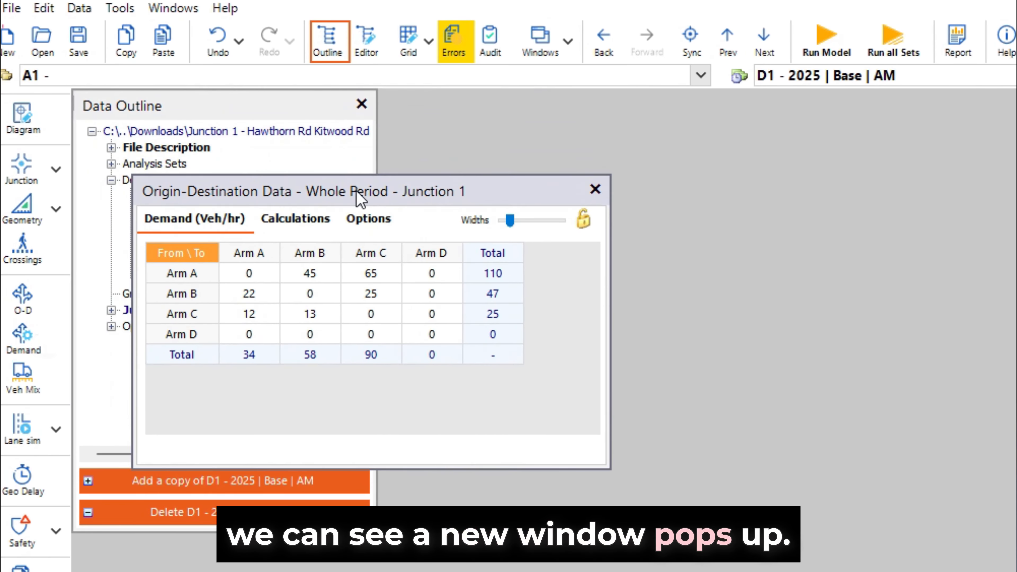
Step: Clear the origin-destination demand matrix by setting every non-zero demand to 0
{"action": "left_click", "coordinate": [250, 310]}
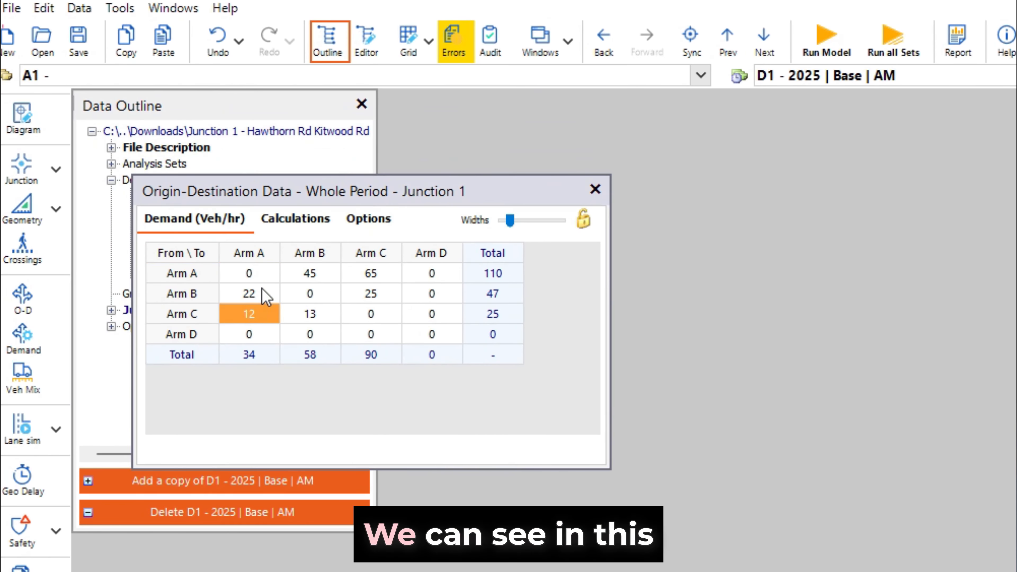
{"action": "left_click", "coordinate": [327, 274]}
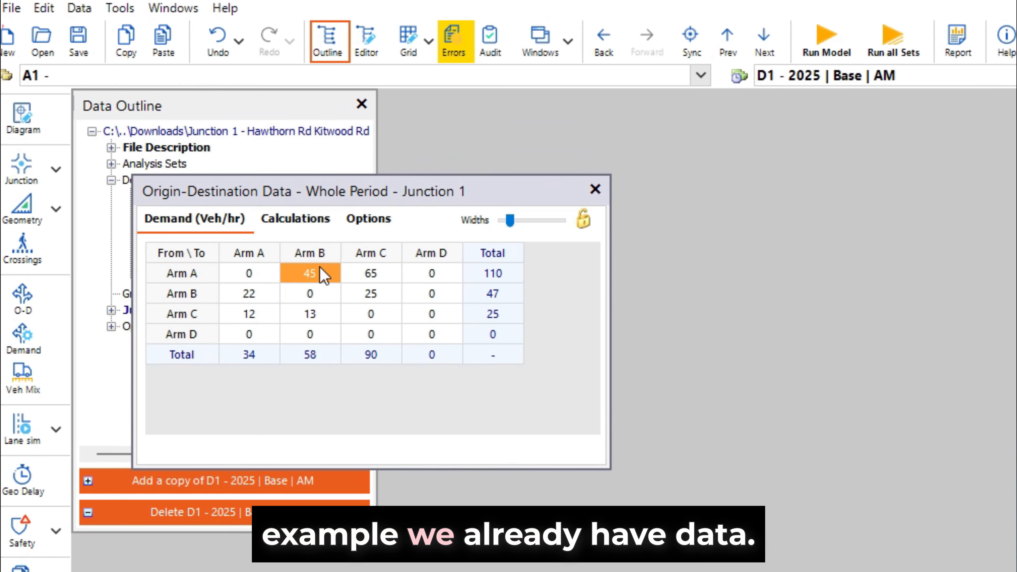
{"action": "type", "text": "0"}
{"action": "left_click", "coordinate": [241, 296]}
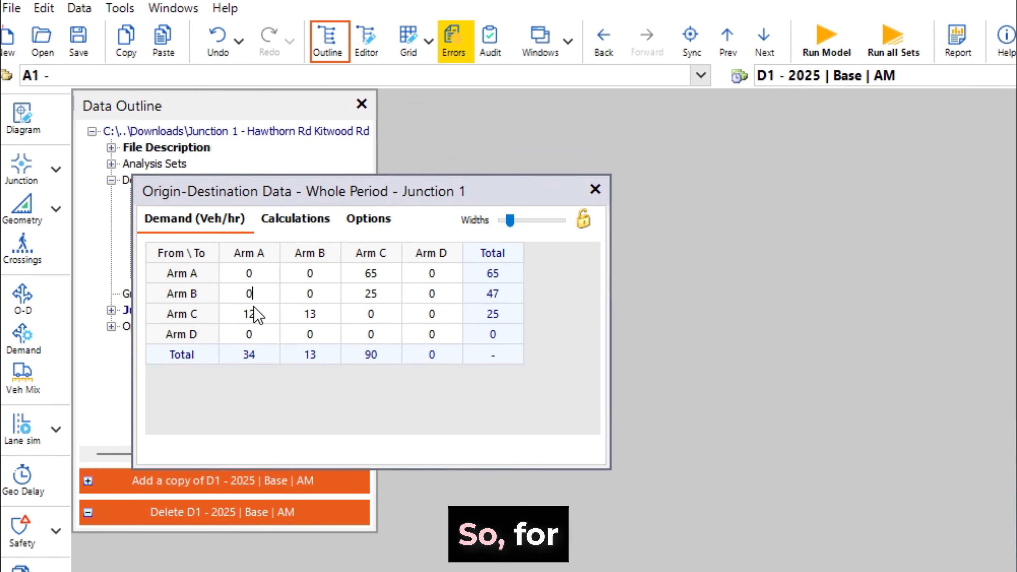
{"action": "left_click", "coordinate": [253, 315]}
{"action": "type", "text": "00"}
{"action": "left_click", "coordinate": [372, 293]}
{"action": "type", "text": "0"}
{"action": "left_click", "coordinate": [371, 274]}
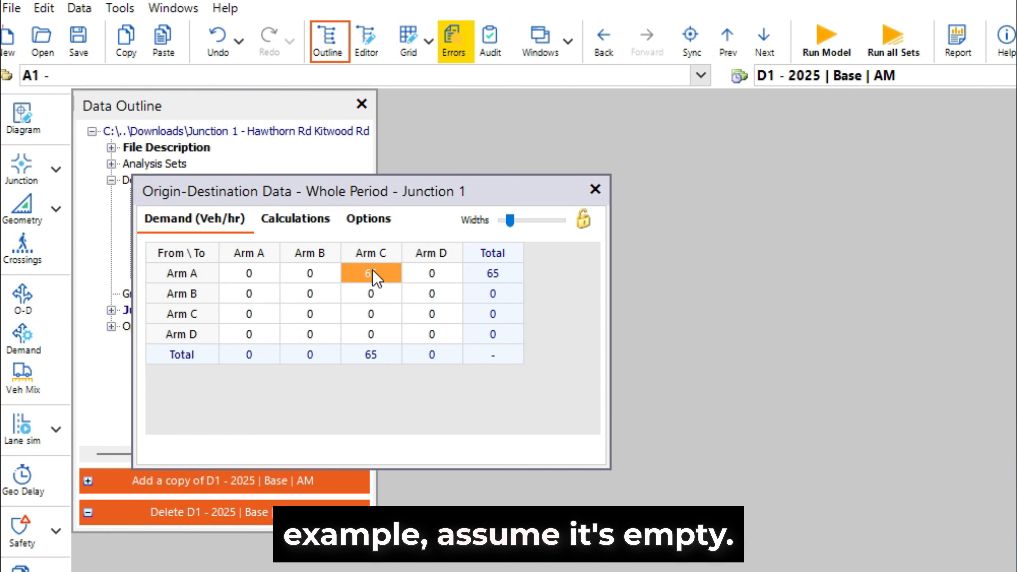
{"action": "type", "text": "0"}
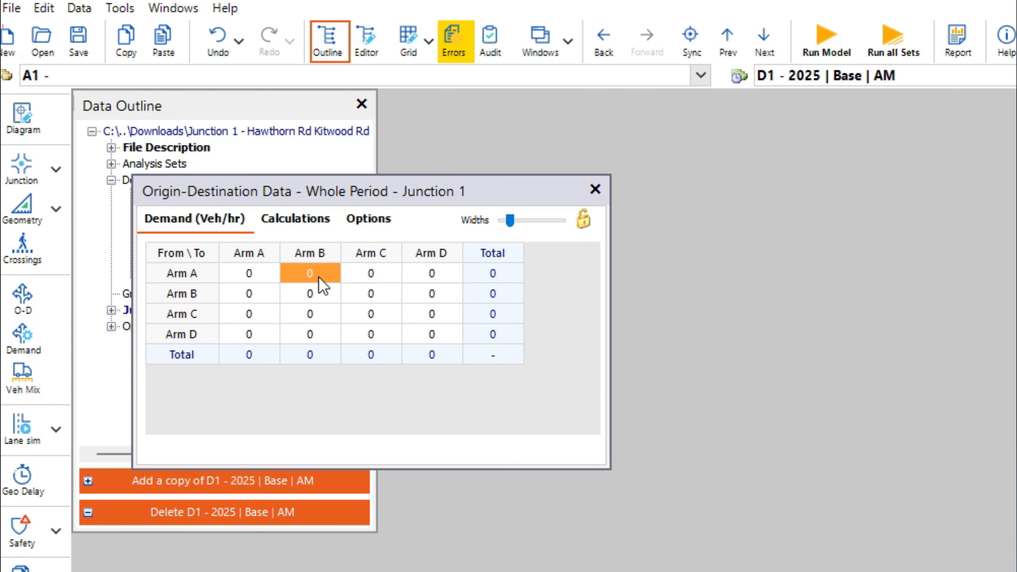
Step: Enter sample demands of 12 from Arm A to Arm B, 33 from Arm A to Arm C, and 43 from Arm B to Arm A
{"action": "type", "text": "12"}
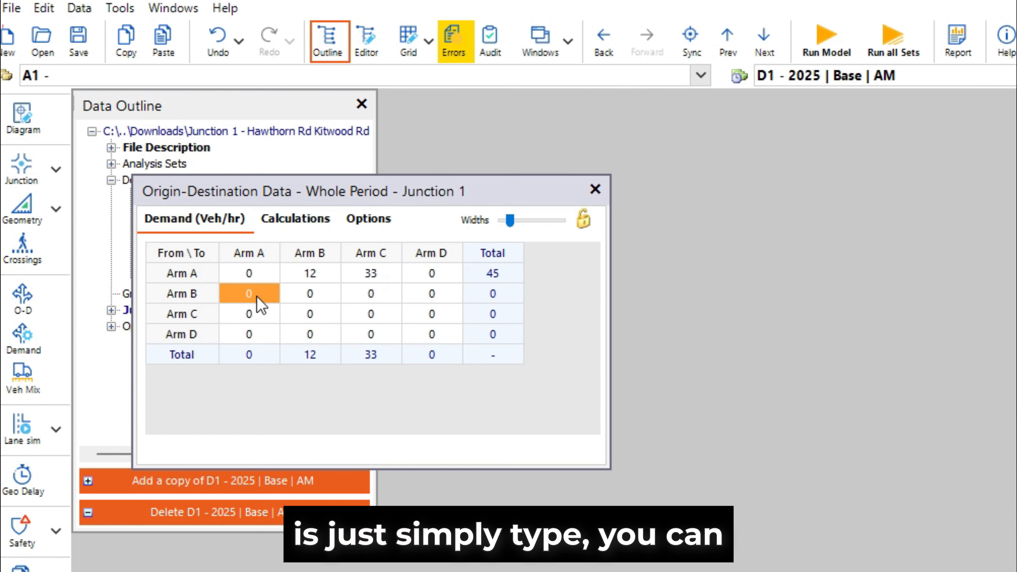
{"action": "type", "text": "43"}
{"action": "key", "text": "Return"}
{"action": "key", "text": "Return"}
{"action": "left_click", "coordinate": [254, 297]}
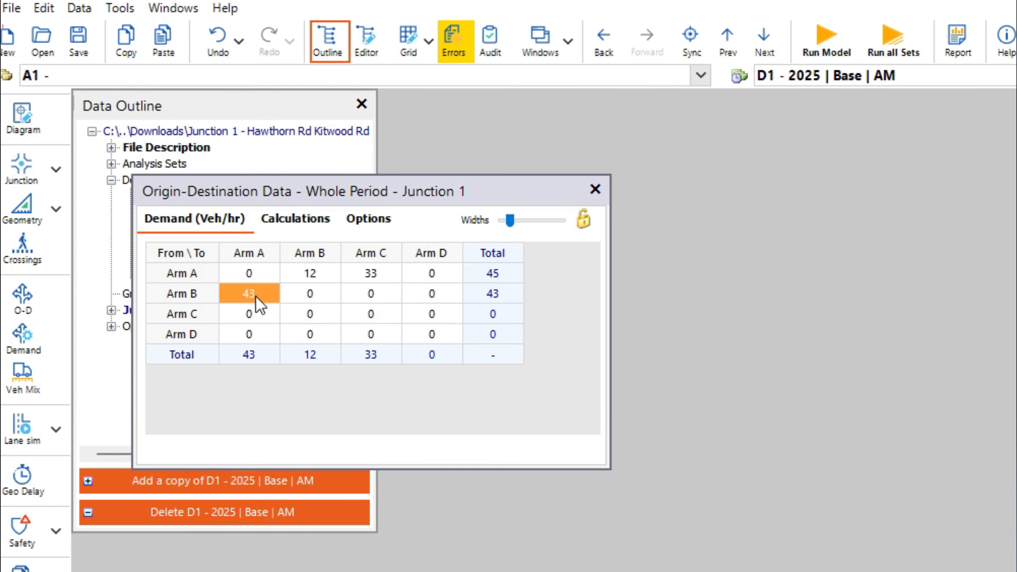
Step: Reset the three sample demands back to 0
{"action": "type", "text": "0"}
{"action": "left_click", "coordinate": [310, 273]}
{"action": "type", "text": "0"}
{"action": "left_click", "coordinate": [371, 273]}
{"action": "type", "text": "0"}
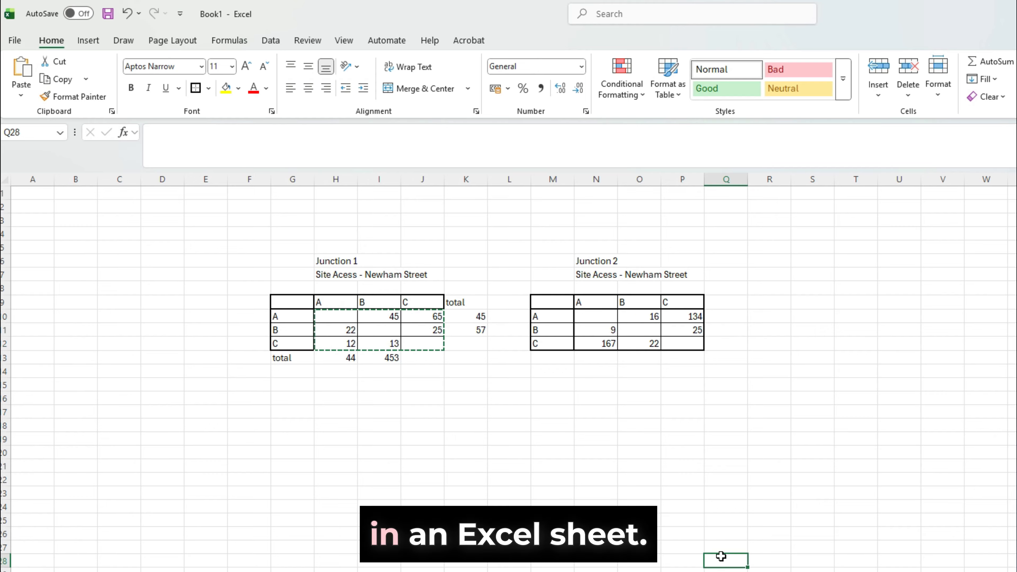
Step: Switch to Excel and copy the Junction 1 demand values in cells H10:J12
{"action": "key", "text": "Escape"}
{"action": "left_click_drag", "start_coordinate": [599, 479], "coordinate": [599, 468]}
{"action": "left_click", "coordinate": [564, 479]}
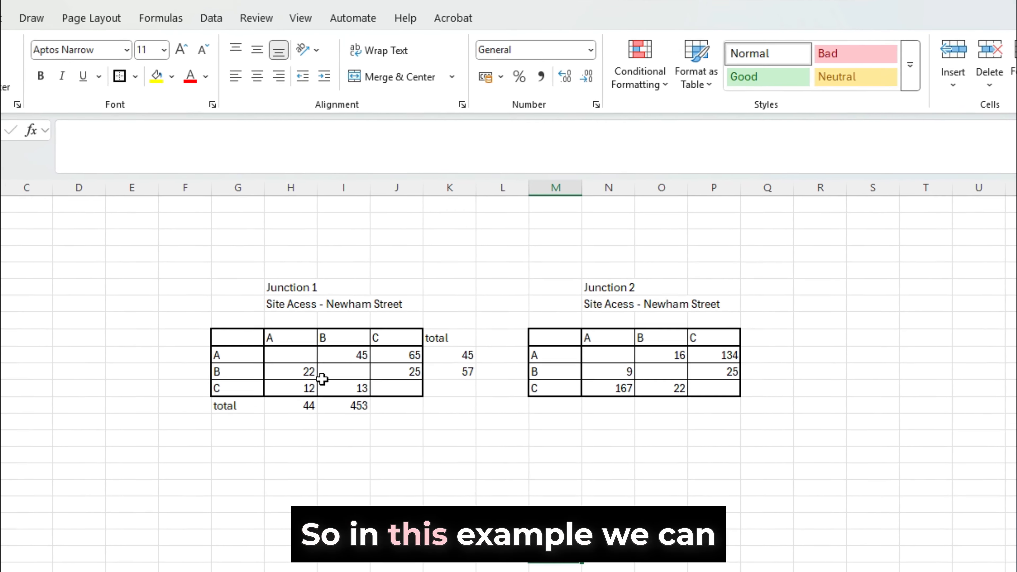
{"action": "left_click_drag", "start_coordinate": [292, 352], "coordinate": [337, 370]}
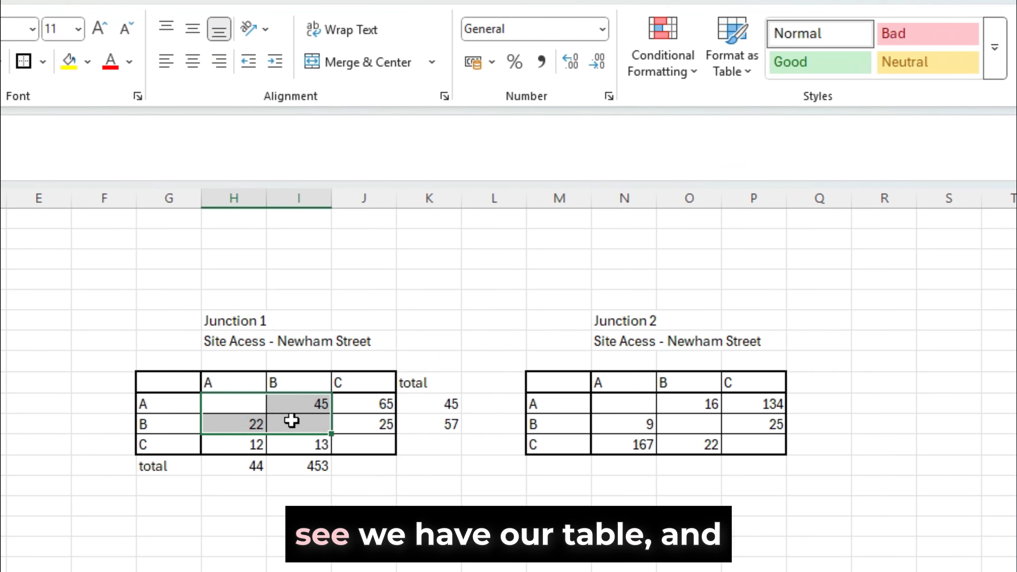
{"action": "left_click_drag", "start_coordinate": [310, 433], "coordinate": [374, 444]}
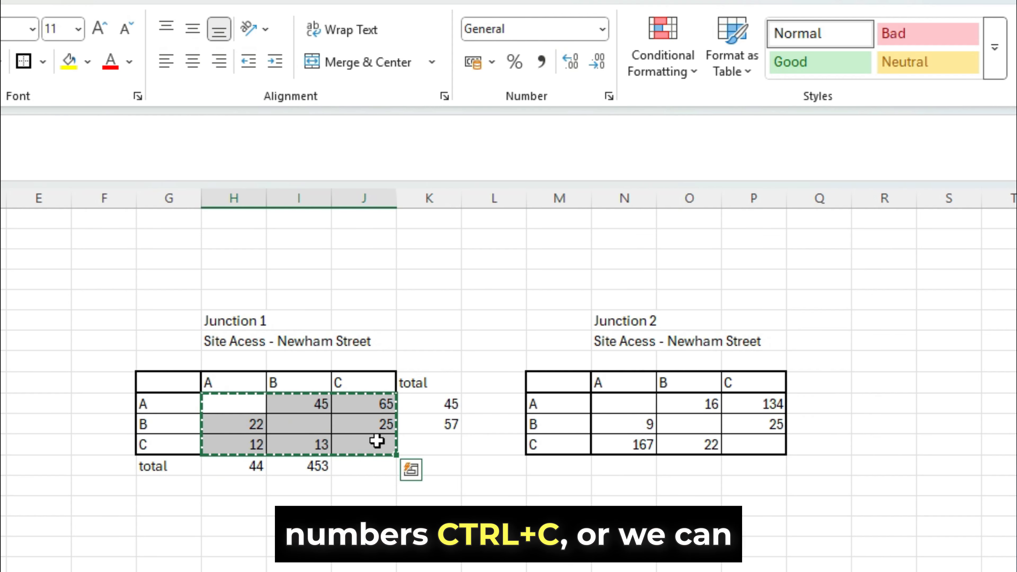
{"action": "right_click", "coordinate": [376, 441]}
{"action": "left_click", "coordinate": [438, 485]}
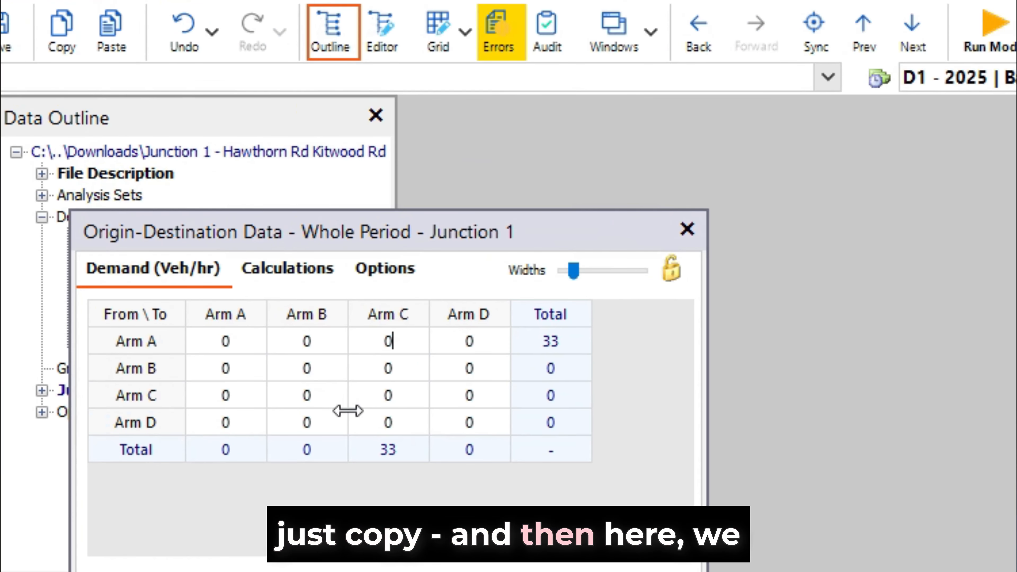
Step: Paste the copied Junction 1 demands into the origin-destination matrix starting at the Arm A to Arm A cell
{"action": "left_click", "coordinate": [237, 343]}
{"action": "right_click", "coordinate": [242, 341]}
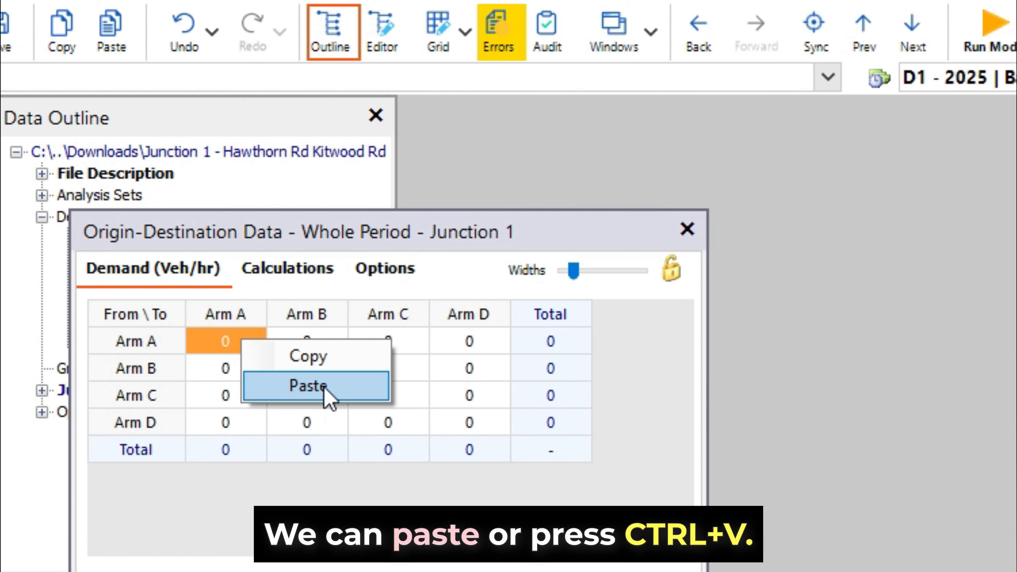
{"action": "left_click", "coordinate": [316, 386]}
Step: Examine the pasted demand matrix together with its row and column totals
{"action": "left_click", "coordinate": [248, 365]}
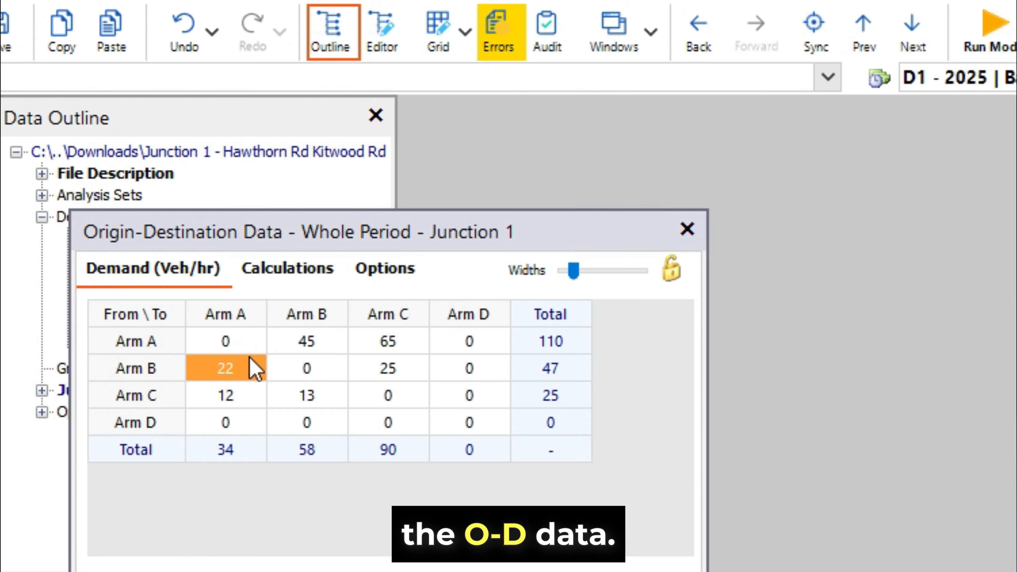
{"action": "left_click_drag", "start_coordinate": [226, 345], "coordinate": [466, 431]}
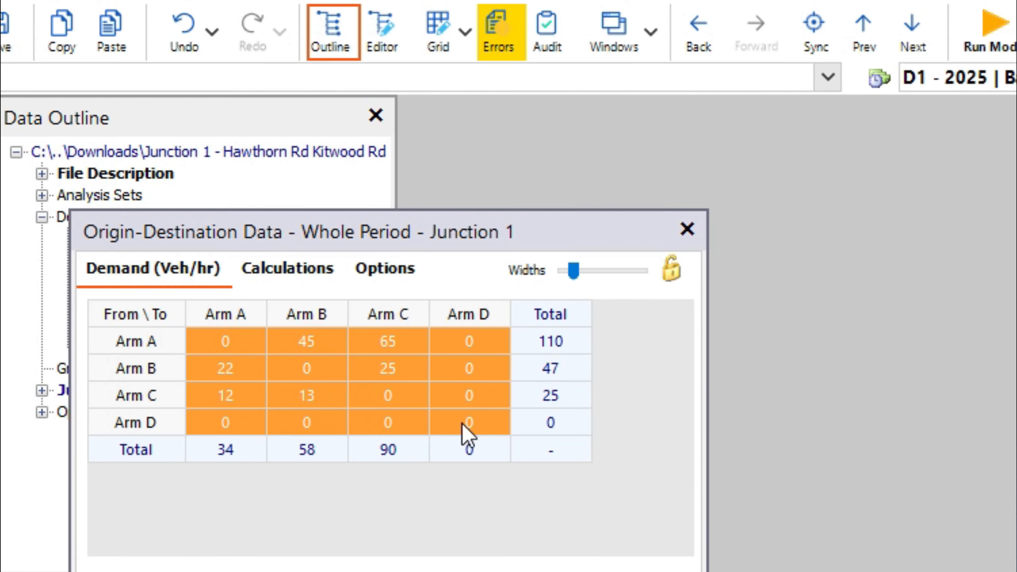
{"action": "left_click_drag", "start_coordinate": [565, 341], "coordinate": [555, 425]}
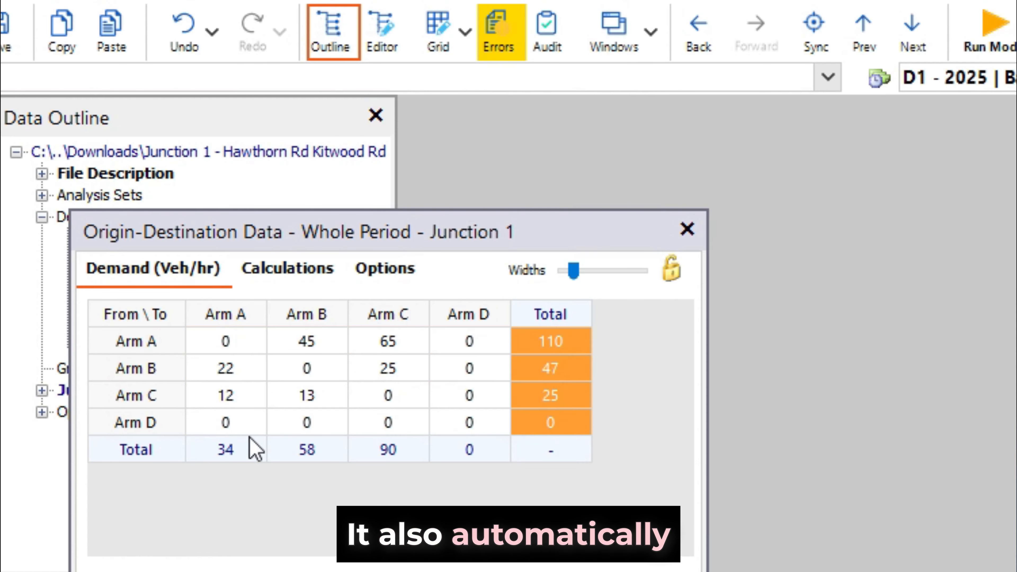
{"action": "left_click_drag", "start_coordinate": [205, 450], "coordinate": [531, 439]}
{"action": "left_click_drag", "start_coordinate": [558, 314], "coordinate": [557, 432]}
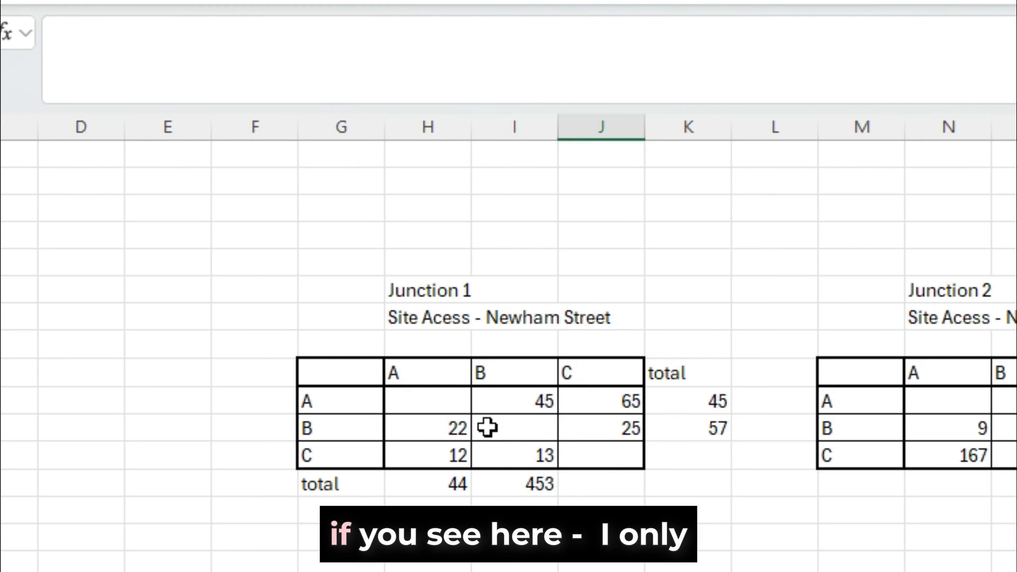
Step: In Excel, select only the Junction 1 demand cells H10:J12, excluding the totals row and column, and copy them
{"action": "left_click_drag", "start_coordinate": [434, 400], "coordinate": [569, 447]}
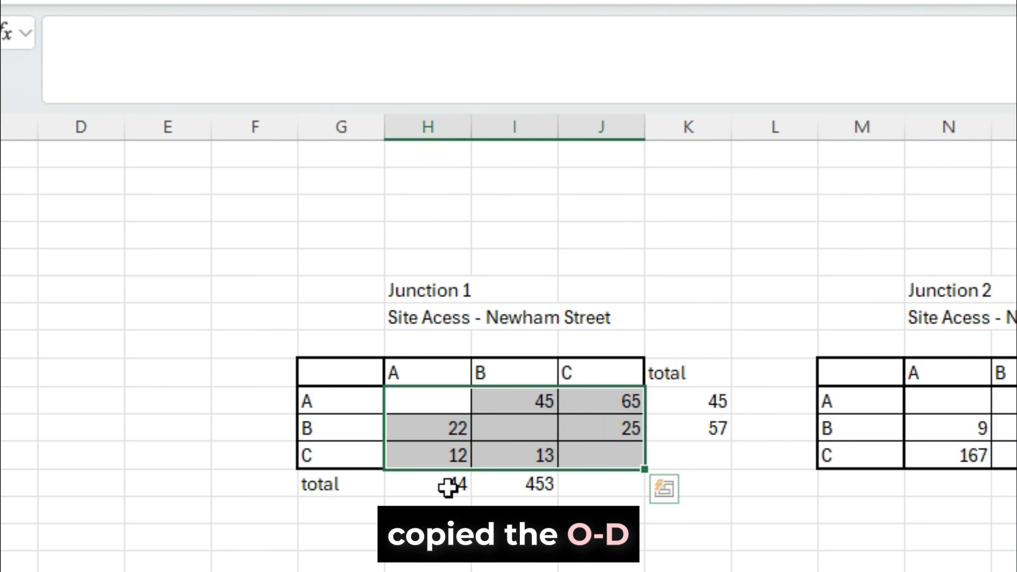
{"action": "left_click", "coordinate": [850, 551]}
{"action": "left_click_drag", "start_coordinate": [307, 485], "coordinate": [662, 483]}
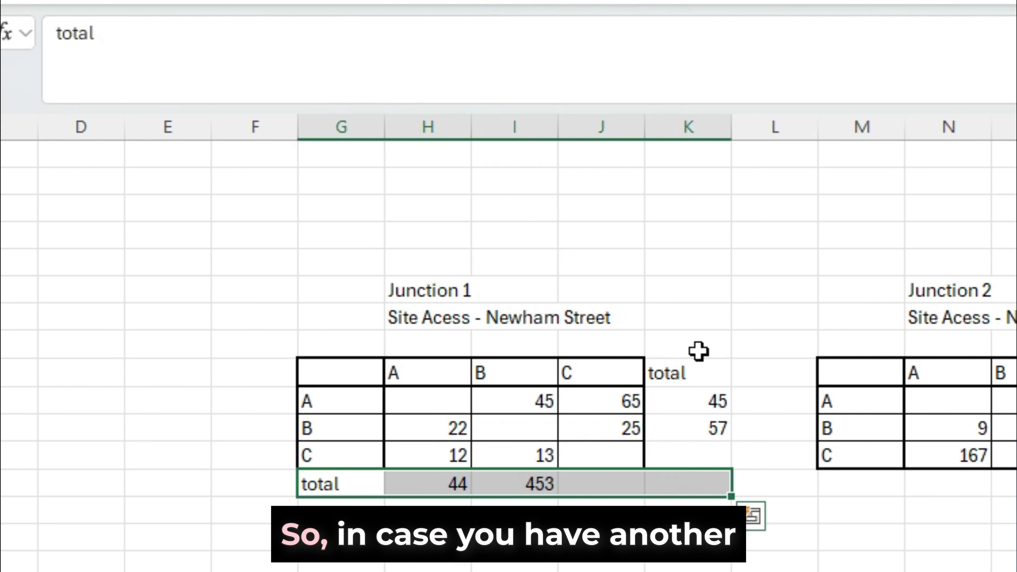
{"action": "left_click_drag", "start_coordinate": [697, 356], "coordinate": [710, 475]}
{"action": "left_click", "coordinate": [587, 561]}
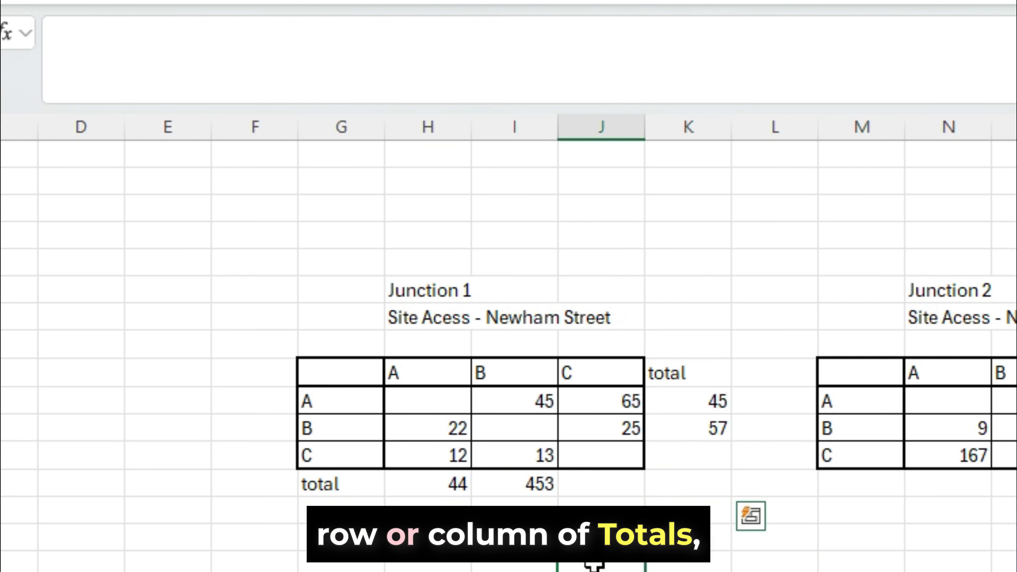
{"action": "left_click_drag", "start_coordinate": [400, 397], "coordinate": [595, 447]}
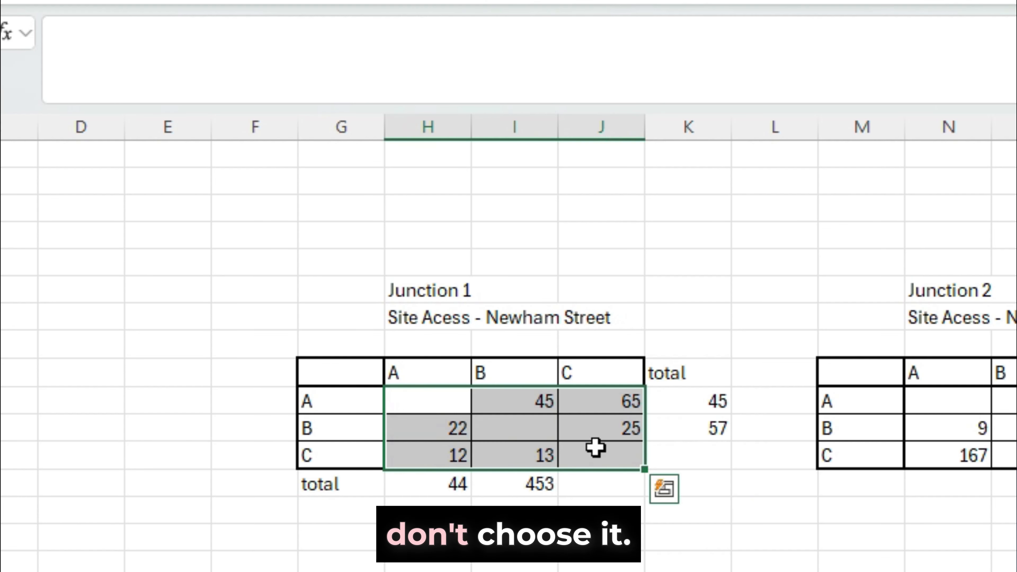
{"action": "left_click_drag", "start_coordinate": [339, 374], "coordinate": [615, 456]}
{"action": "left_click", "coordinate": [448, 455]}
{"action": "left_click_drag", "start_coordinate": [427, 400], "coordinate": [603, 448]}
{"action": "key", "text": "ctrl+c"}
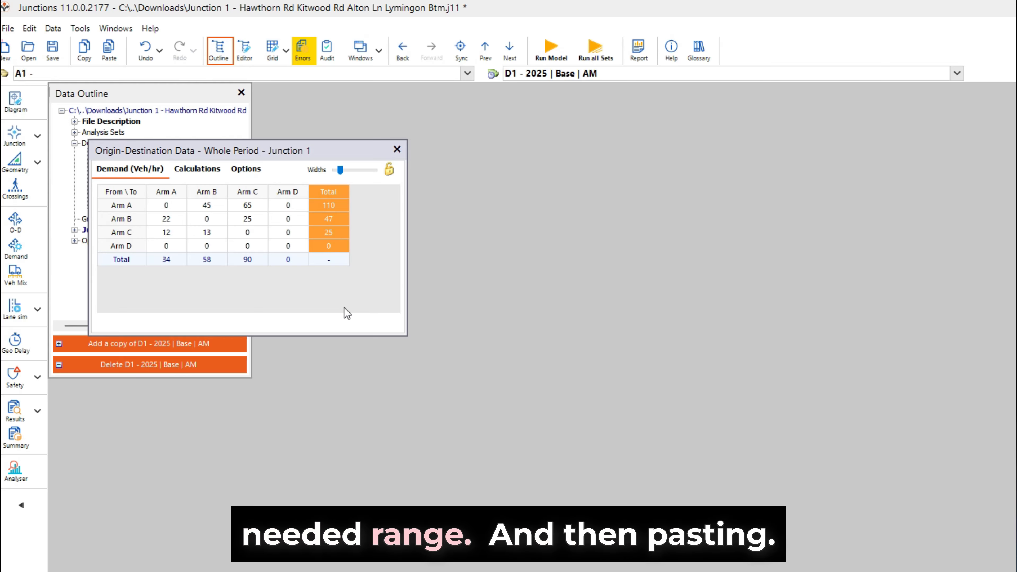
Step: Back in Junctions, paste the copied demands again from the Arm A to Arm A cell and close the origin-destination window
{"action": "left_click", "coordinate": [186, 225]}
{"action": "left_click", "coordinate": [72, 168]}
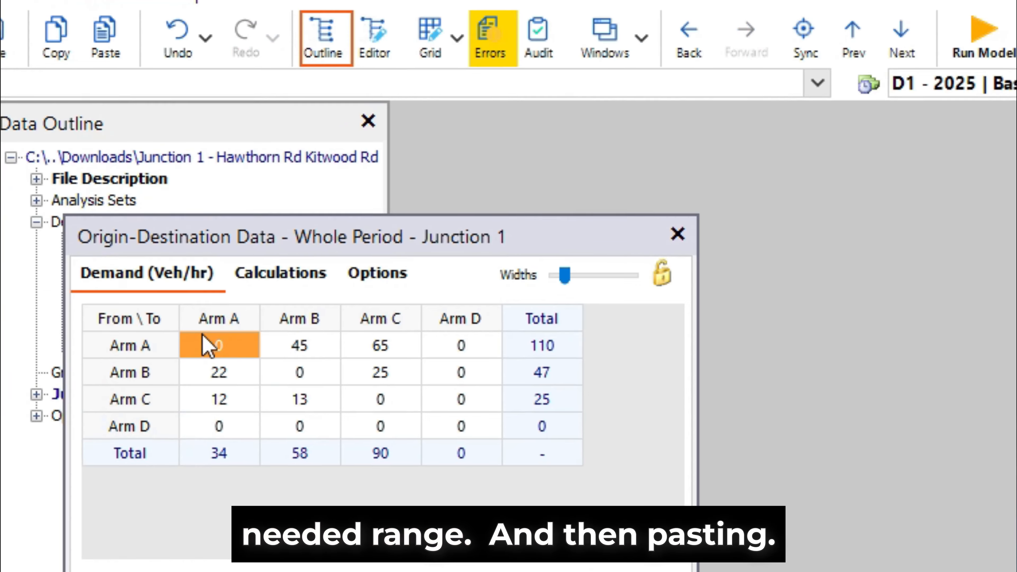
{"action": "right_click", "coordinate": [73, 168]}
{"action": "left_click", "coordinate": [292, 392]}
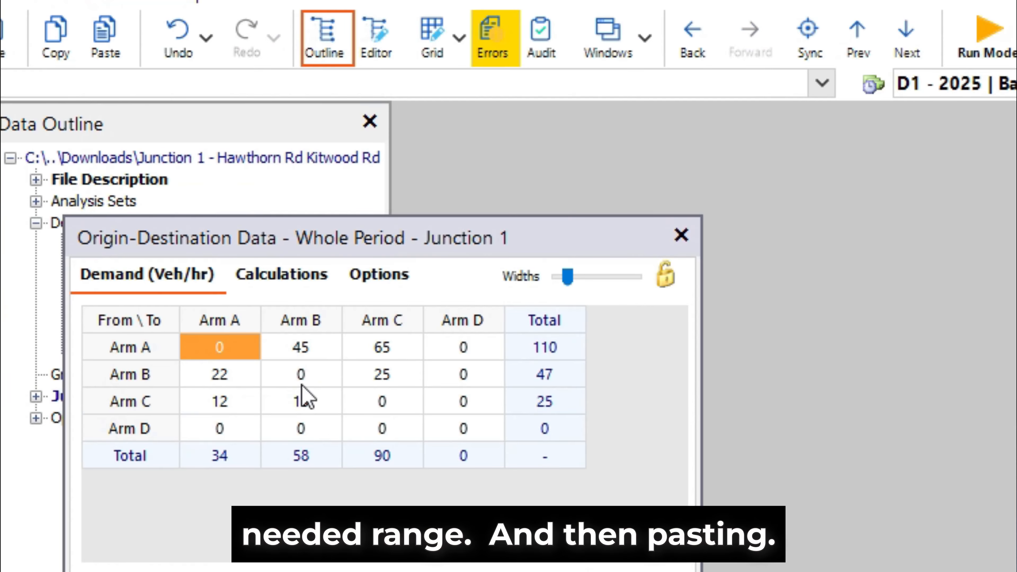
{"action": "left_click", "coordinate": [682, 237]}
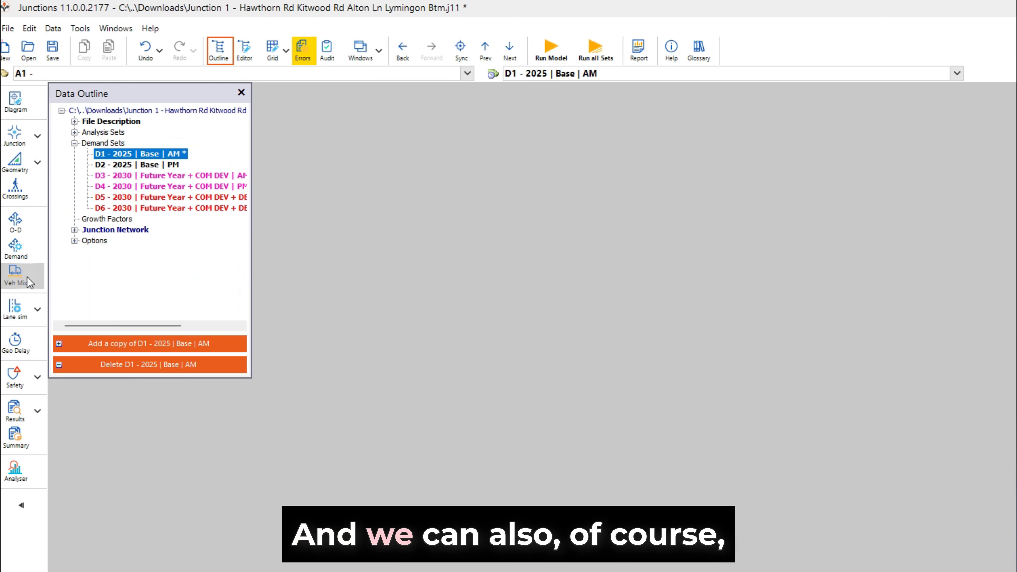
Step: Open the Junction 1 Vehicle Mix HV % table and move its window beside the Data Outline
{"action": "left_click", "coordinate": [27, 277]}
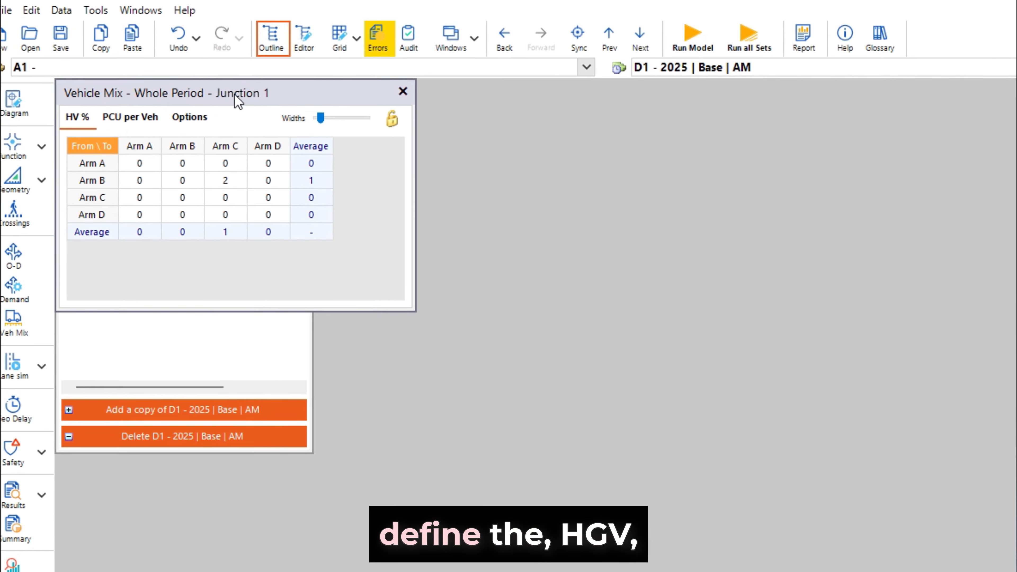
{"action": "left_click_drag", "start_coordinate": [236, 97], "coordinate": [425, 222]}
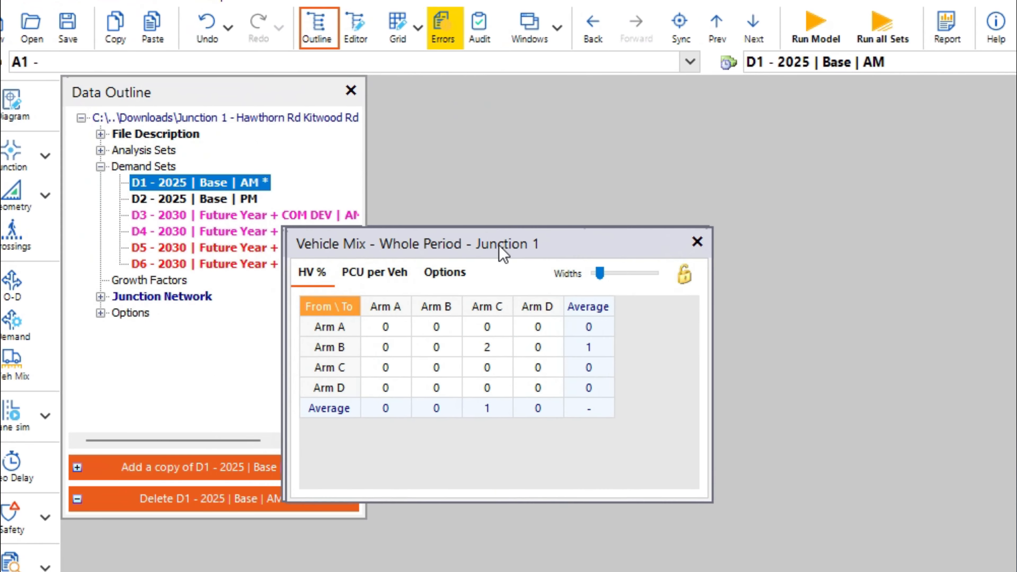
{"action": "left_click_drag", "start_coordinate": [498, 245], "coordinate": [560, 268]}
{"action": "left_click", "coordinate": [448, 339]}
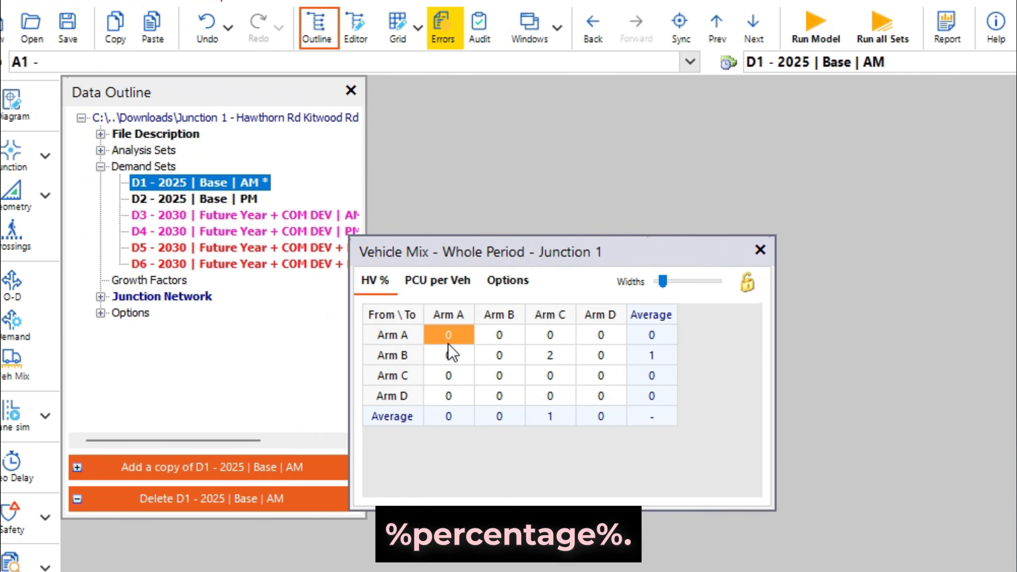